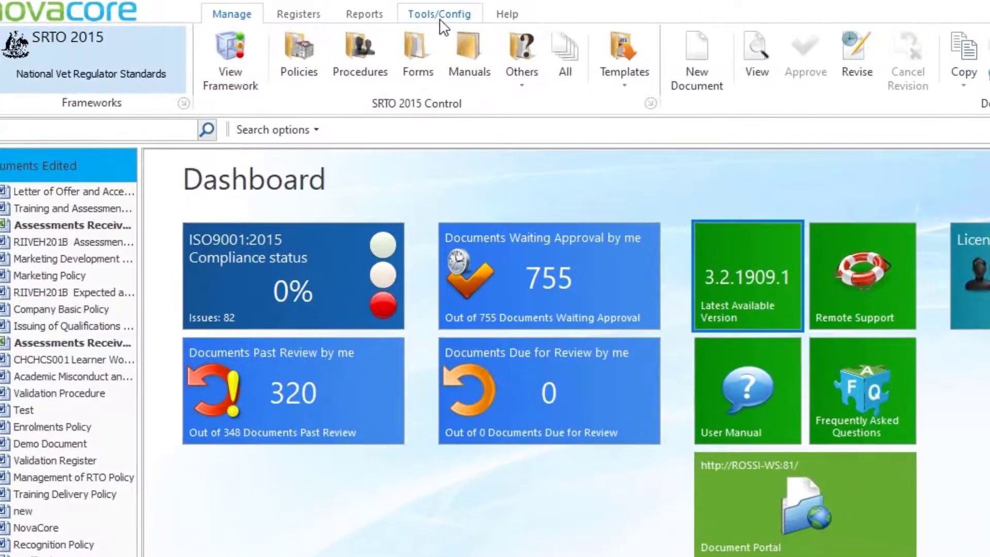
Start the external document import wizard and choose SRTO 2015 as the target framework
left_click(286, 8)
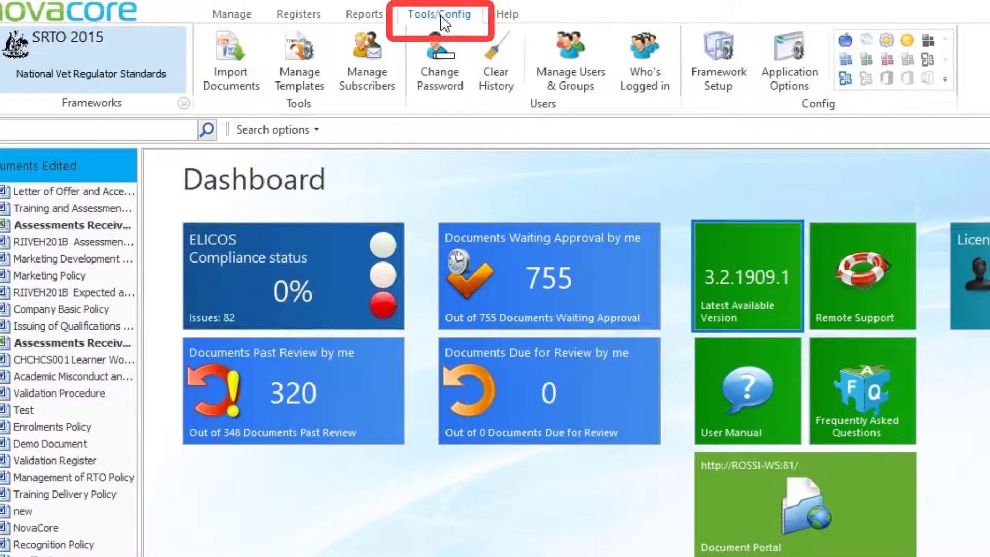
left_click(242, 68)
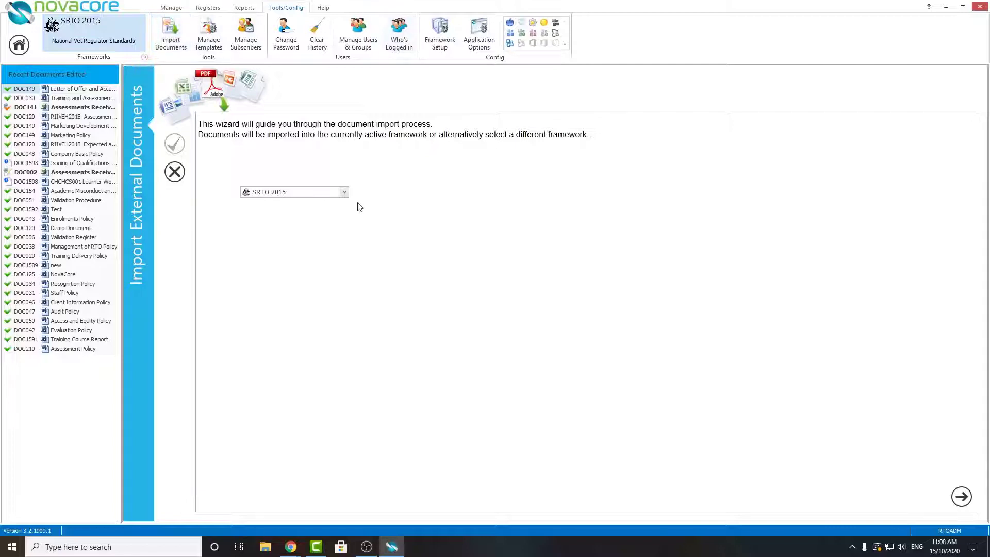
left_click(344, 192)
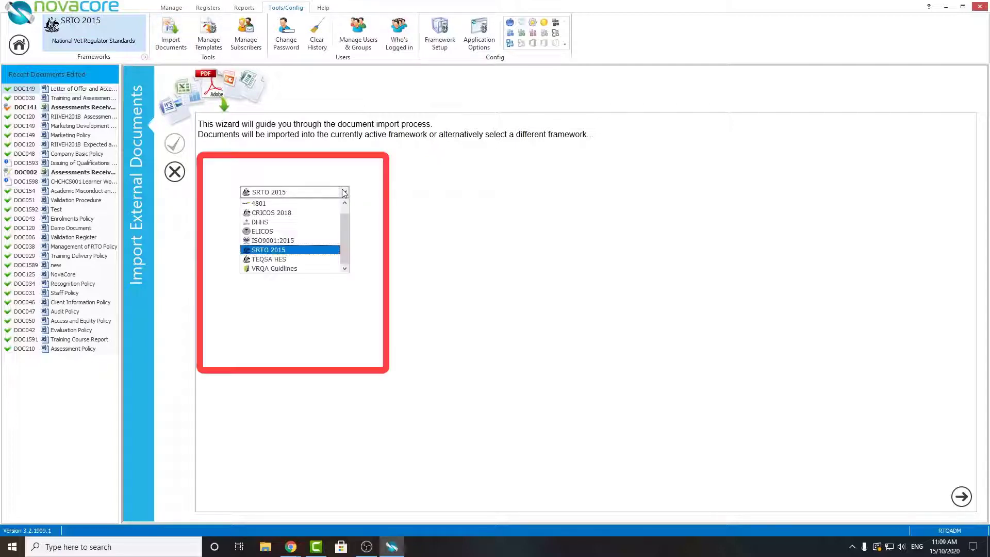
mouse_move(344, 257)
left_mouse_down()
mouse_move(345, 225)
mouse_move(342, 258)
left_mouse_up()
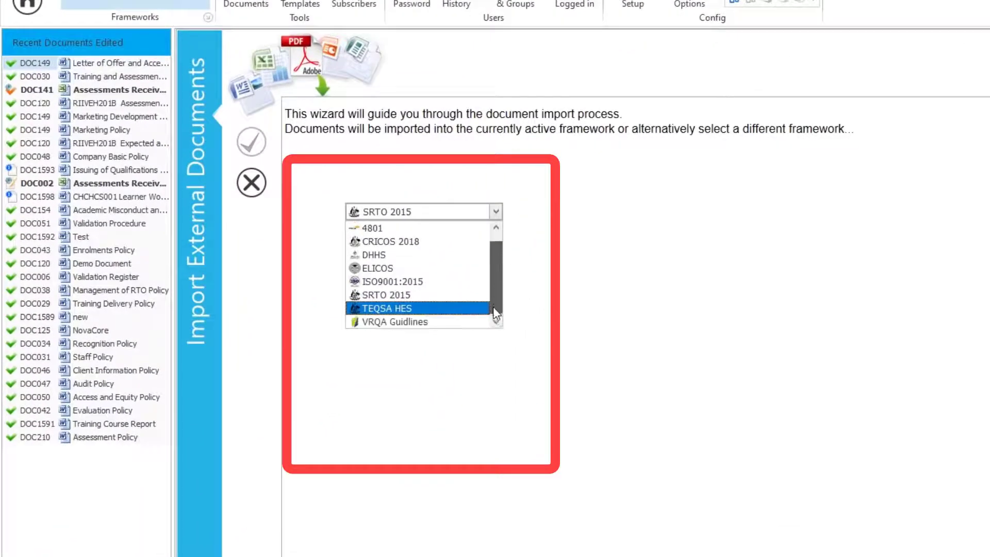
left_click_drag(493, 307, 497, 265)
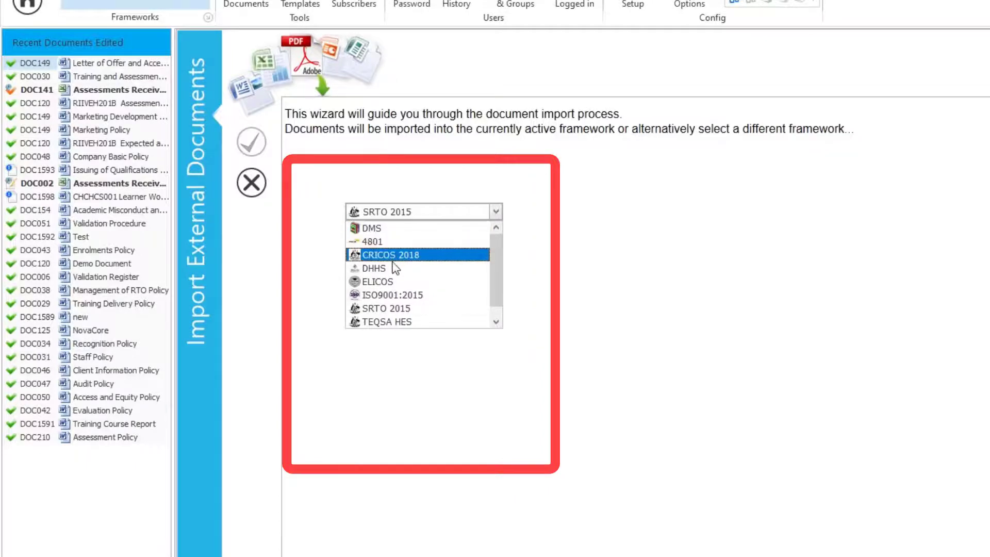
left_click(402, 309)
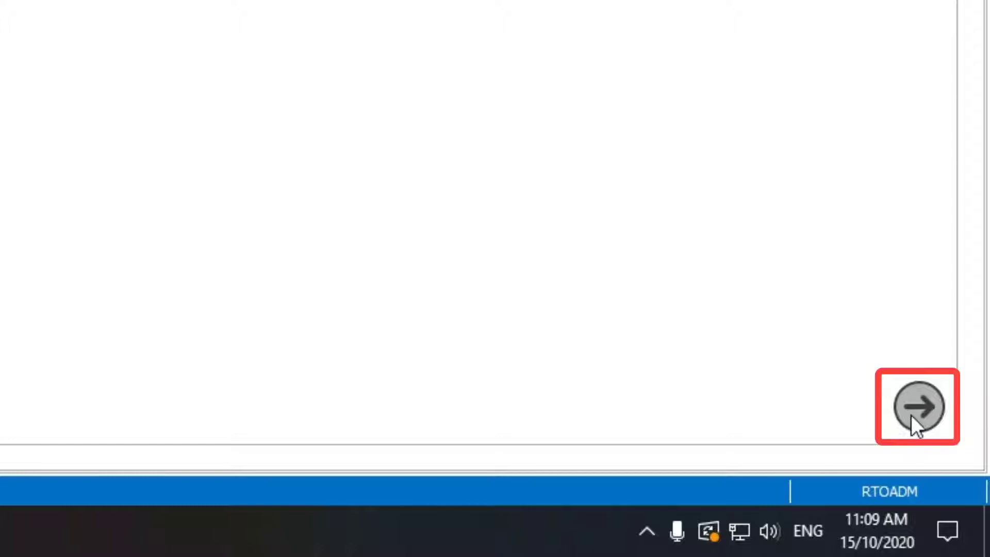
Add the MS Word file Imported Document from the Documents subfolder to the files being imported and continue to its details
left_click(912, 415)
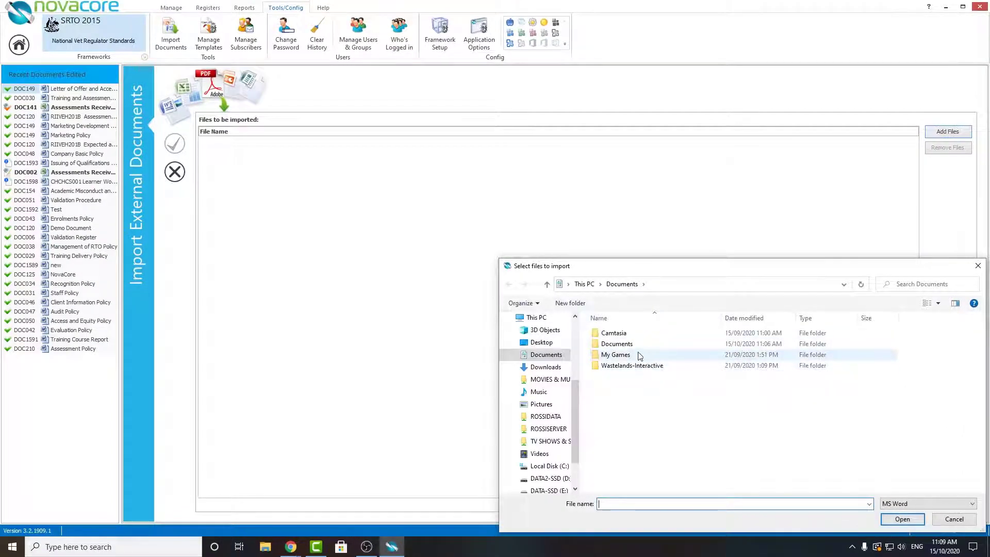
double_click(619, 344)
left_click_drag(709, 268, 548, 150)
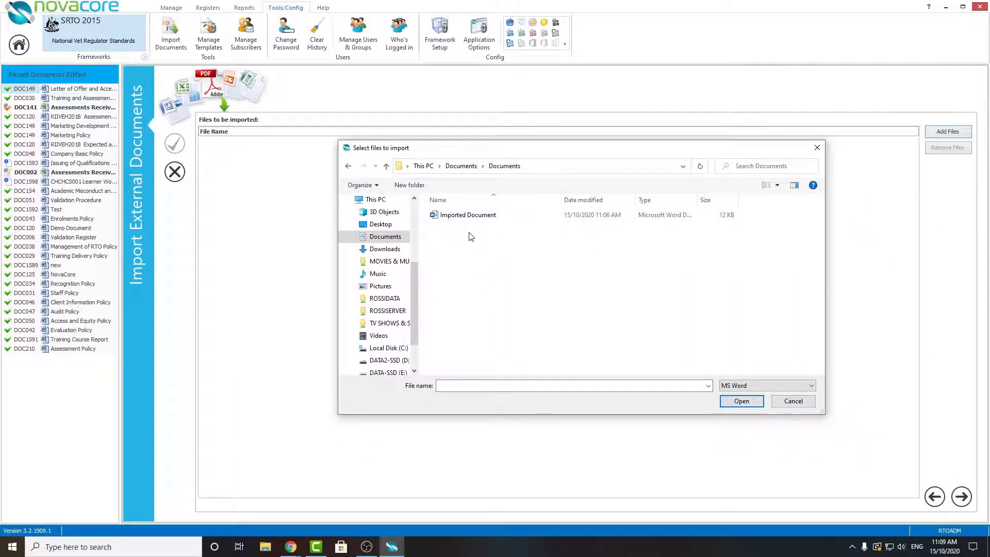
left_click(782, 386)
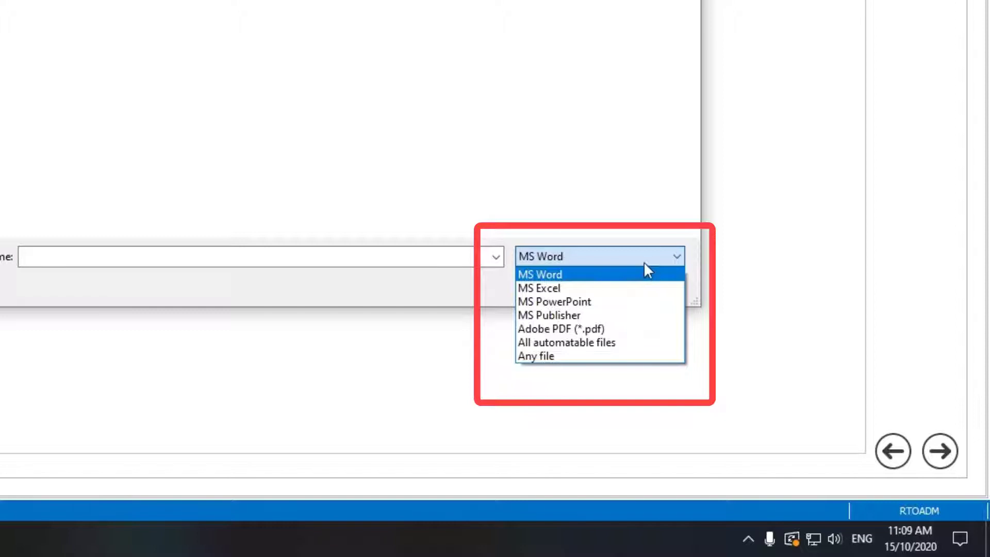
left_click(634, 254)
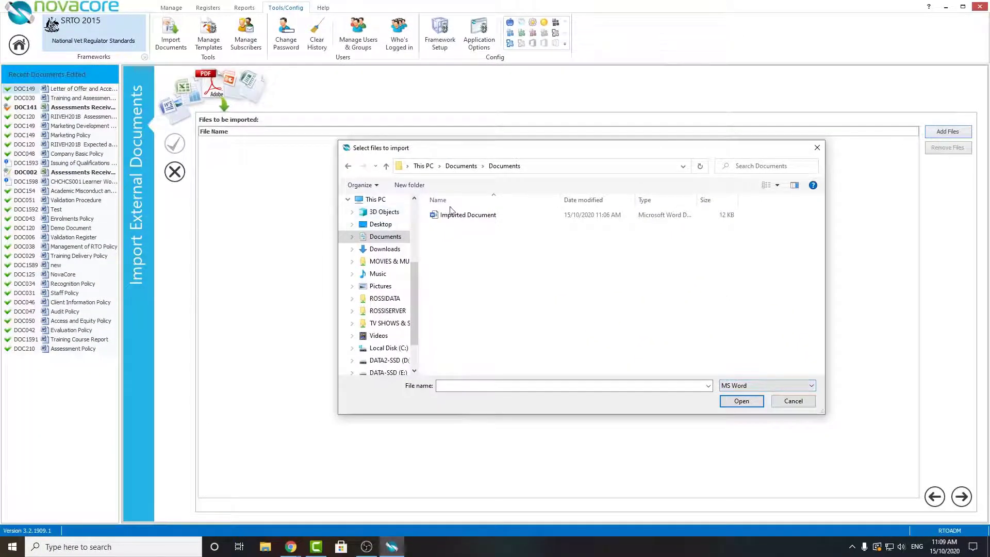
double_click(456, 216)
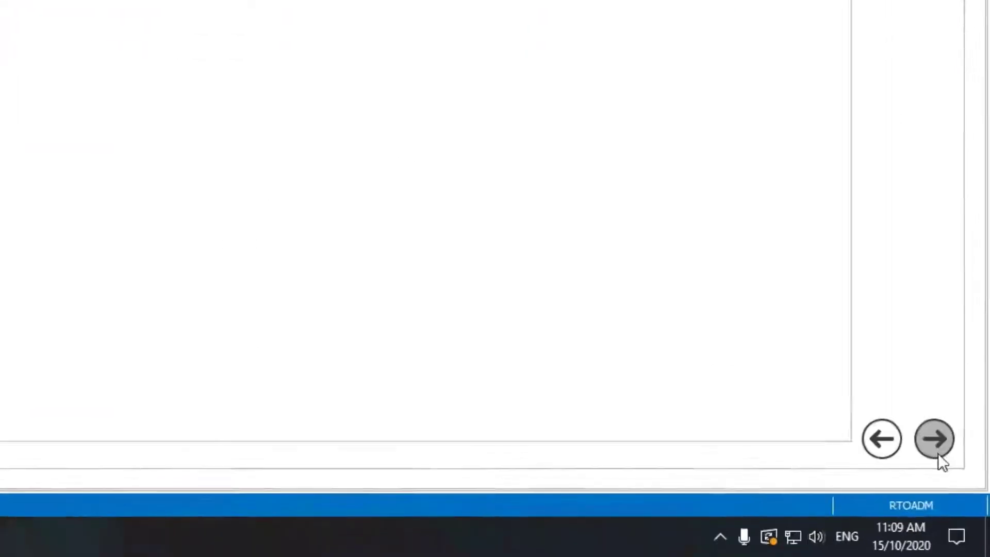
left_click(927, 422)
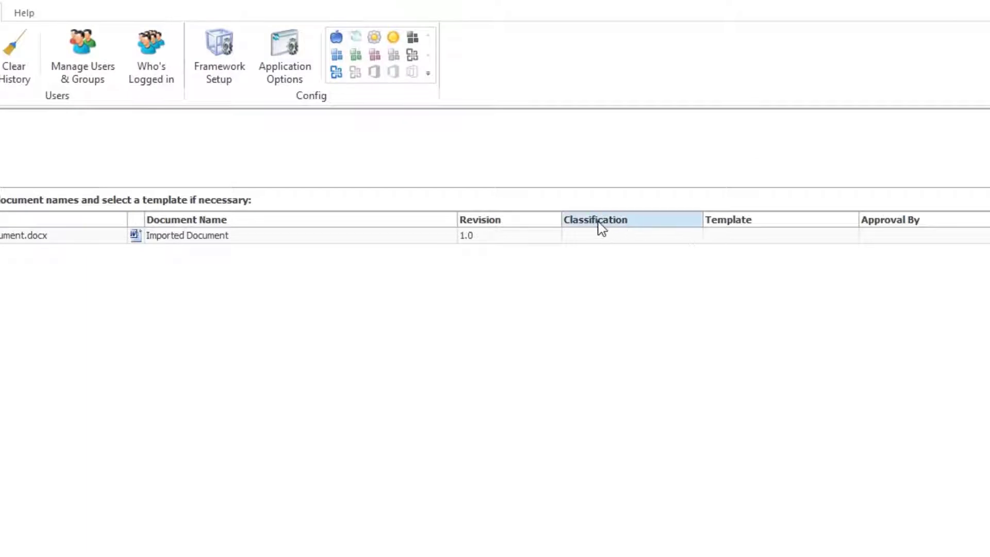
Set the classification of Imported Document to Policy
left_click(695, 237)
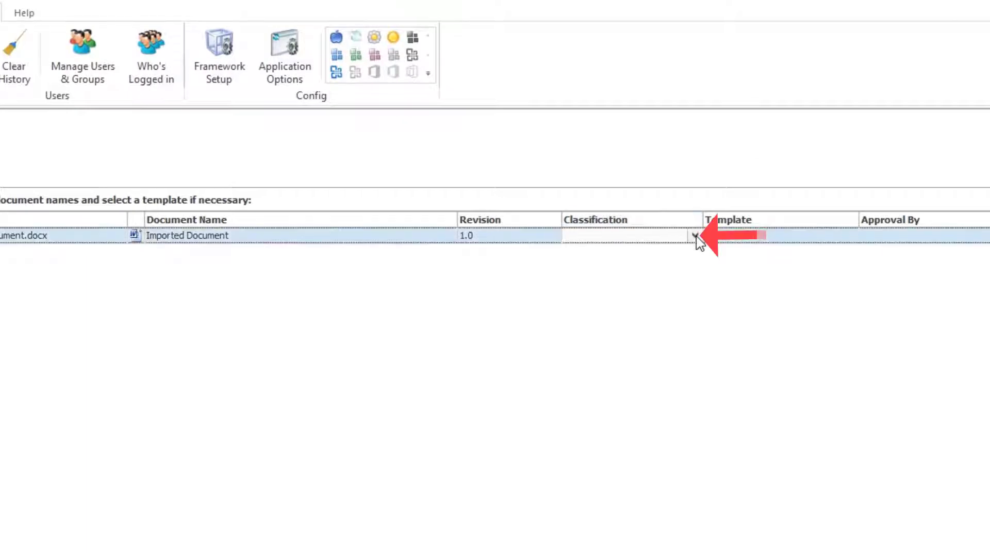
left_click(696, 236)
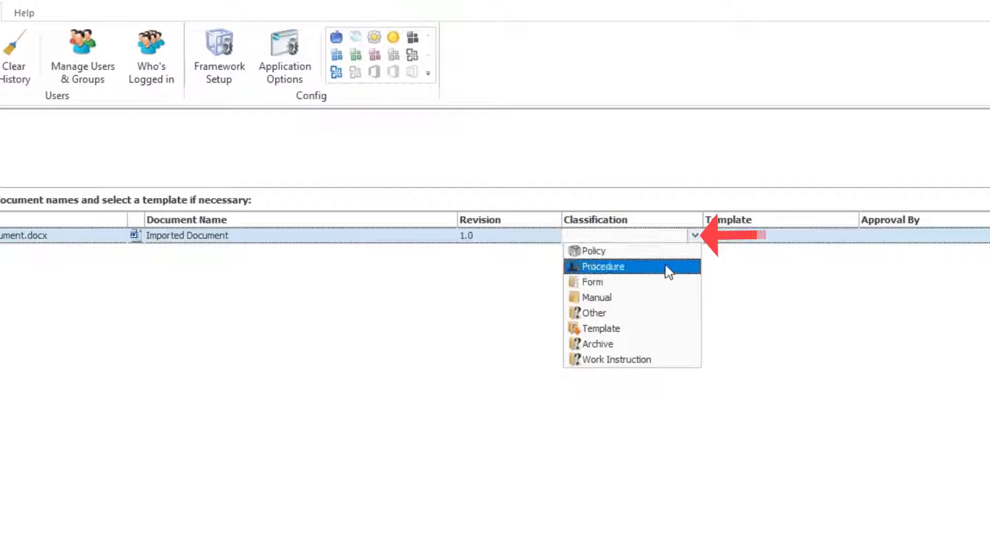
left_click(621, 254)
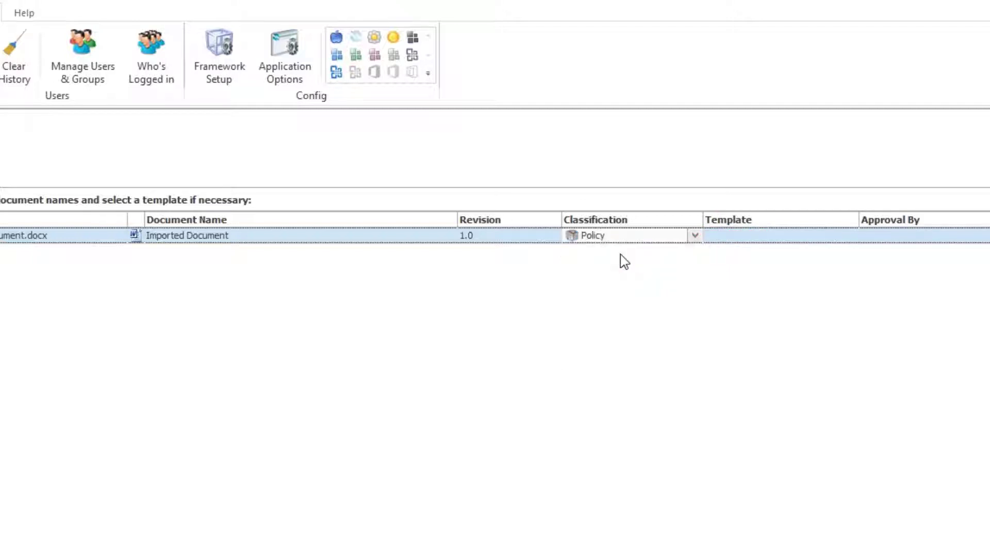
Examine the editable revision and document name of Imported Document and the templates available for it
left_click(493, 234)
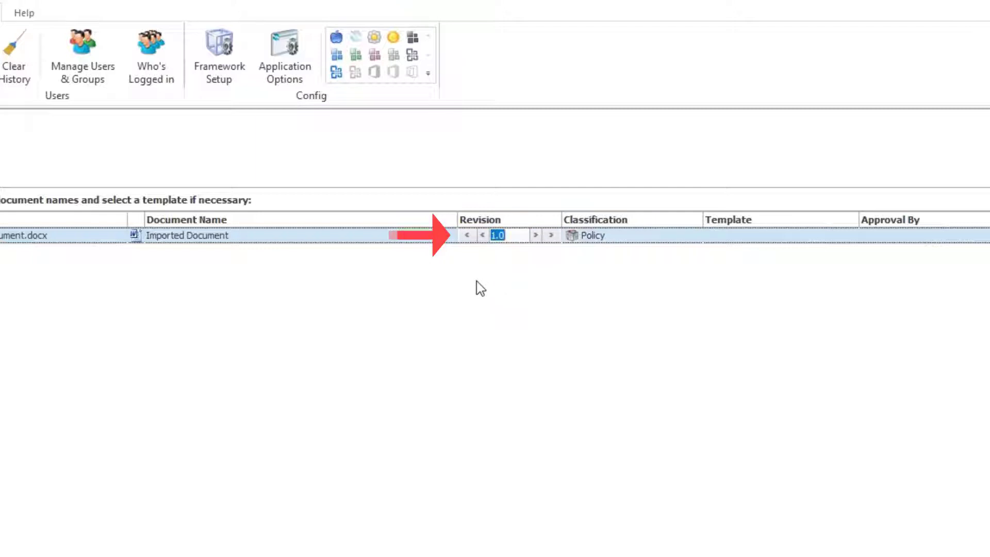
left_click(224, 237)
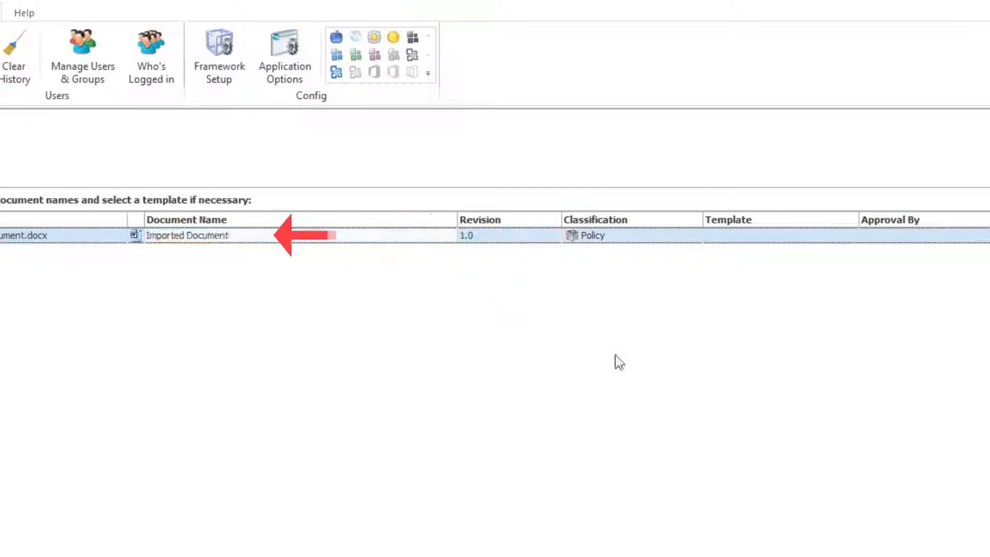
left_click(845, 239)
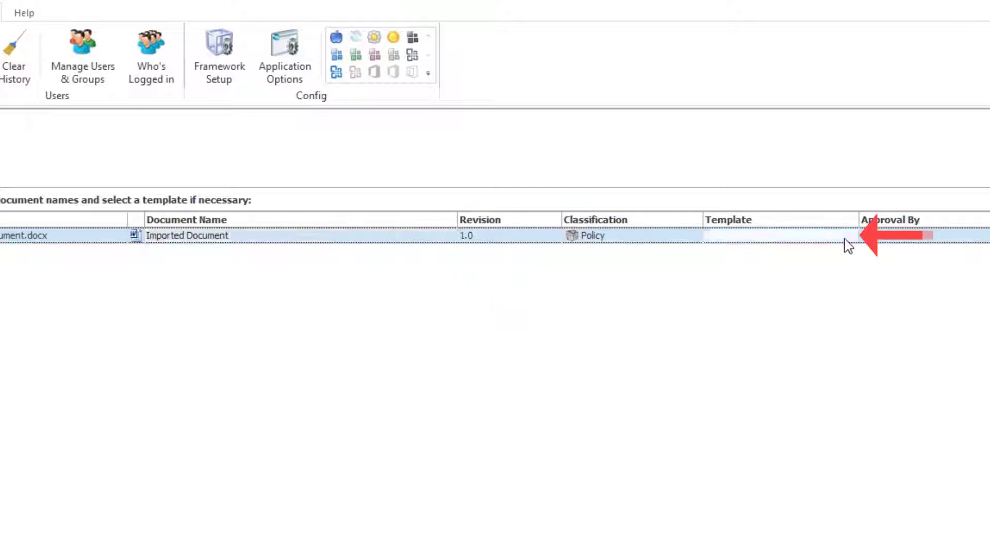
left_click(851, 236)
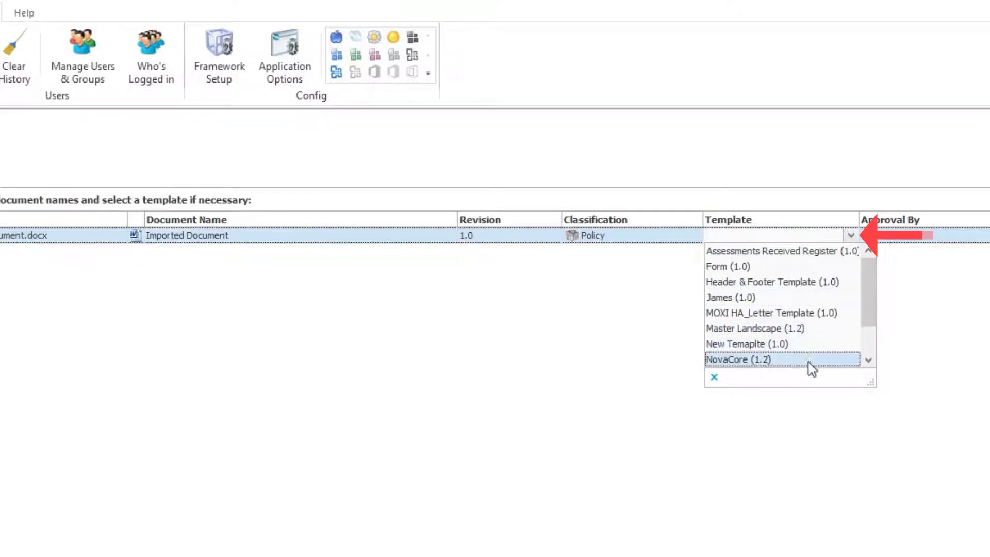
left_click(785, 529)
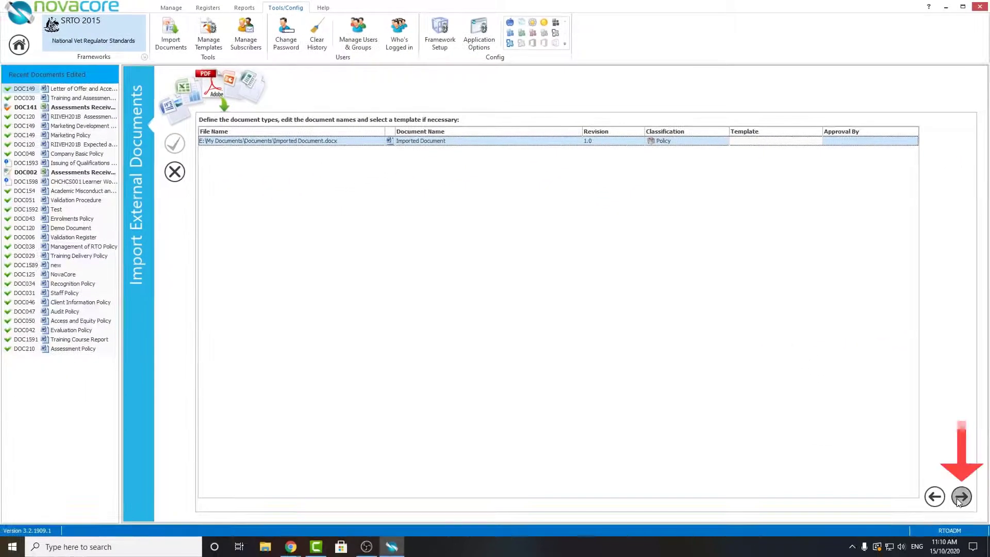
Finish the import wizard with the approval e-mail notifications left disabled and save the imported document
left_click(961, 497)
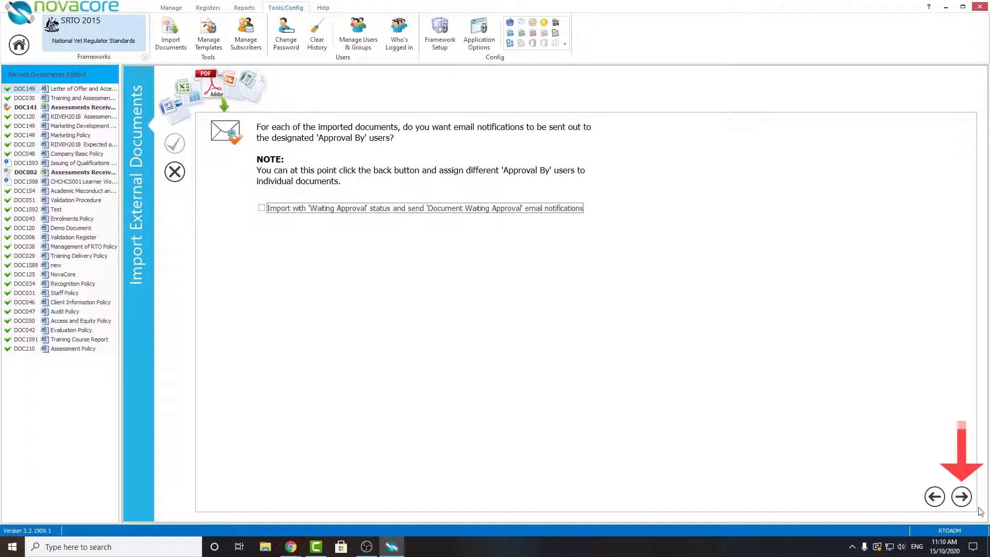
left_click(966, 501)
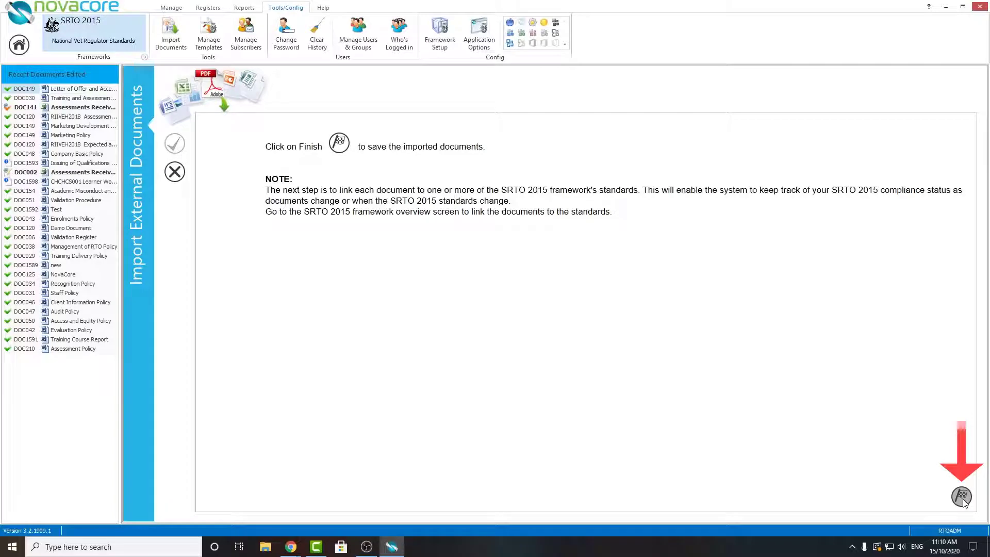
left_click(962, 497)
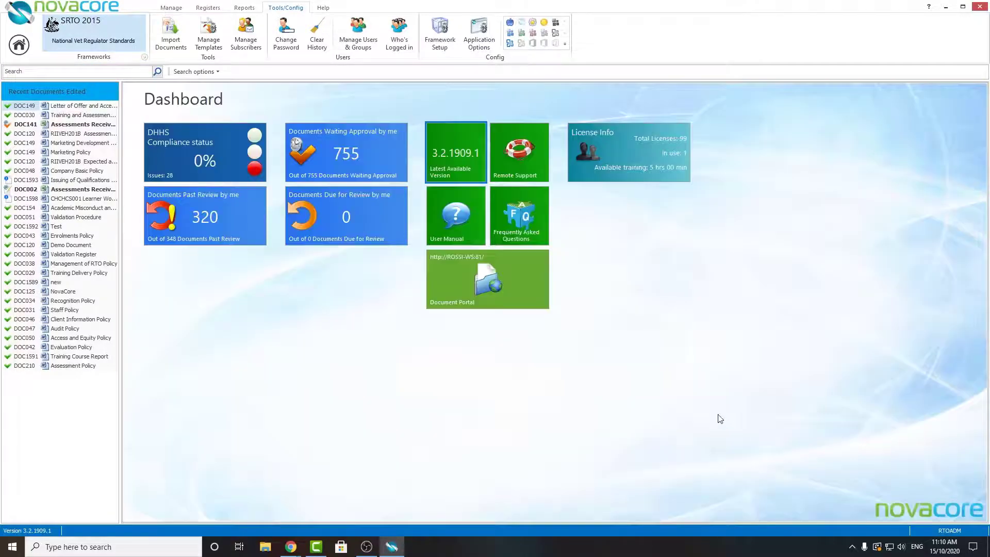
Open the SRTO 2015 policies list and select Imported Document in it
left_click(132, 21)
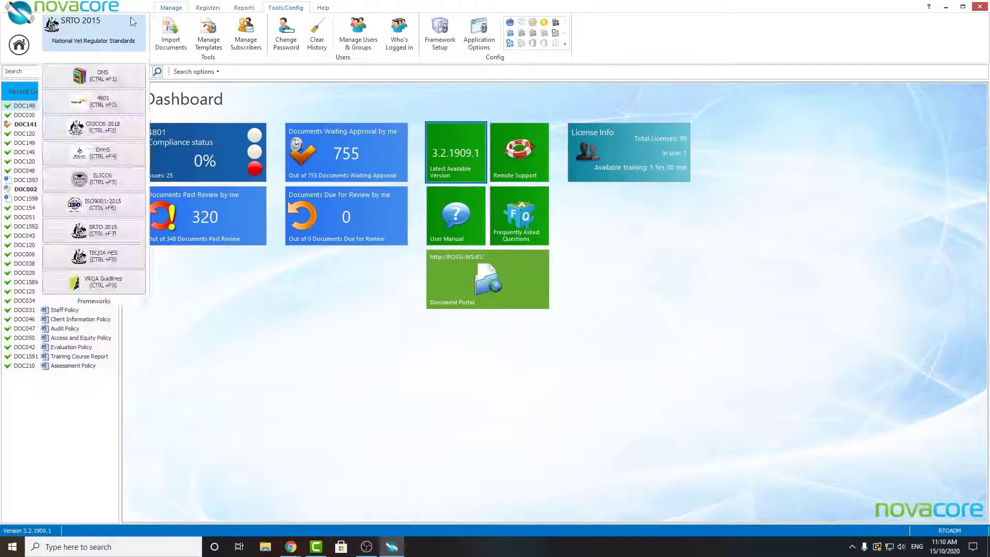
left_click(174, 8)
left_click(210, 34)
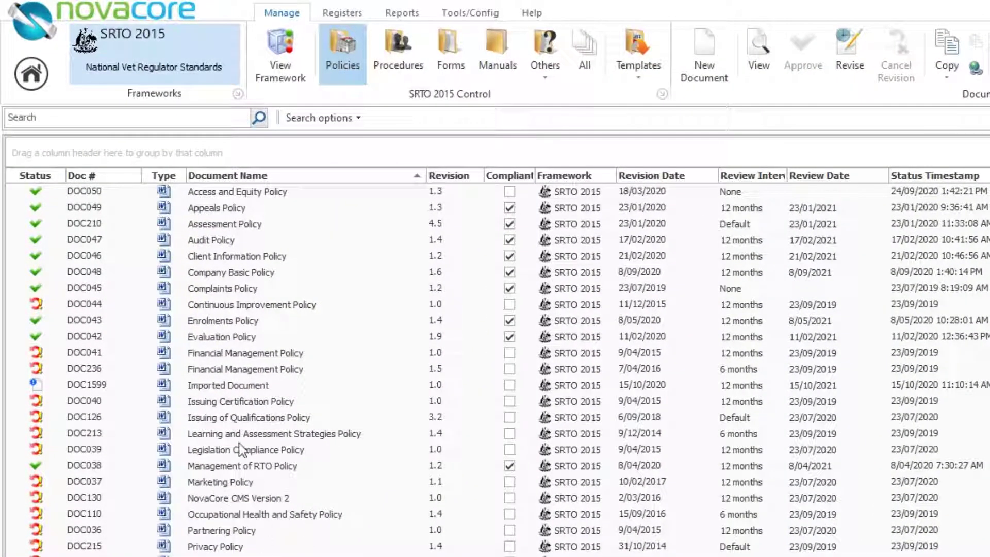
left_click(236, 386)
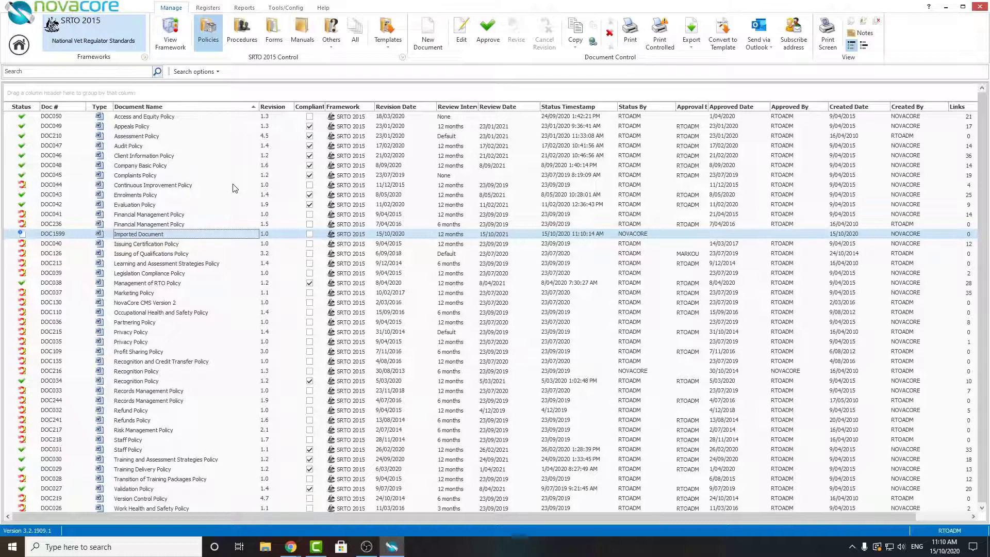
Start another external document import and choose DMS as the target framework
left_click(294, 8)
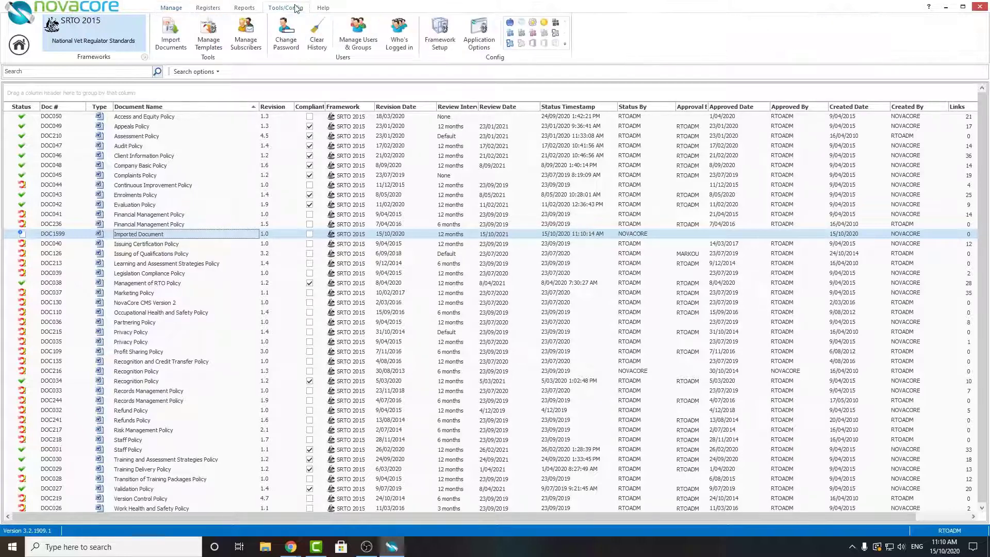
left_click(186, 41)
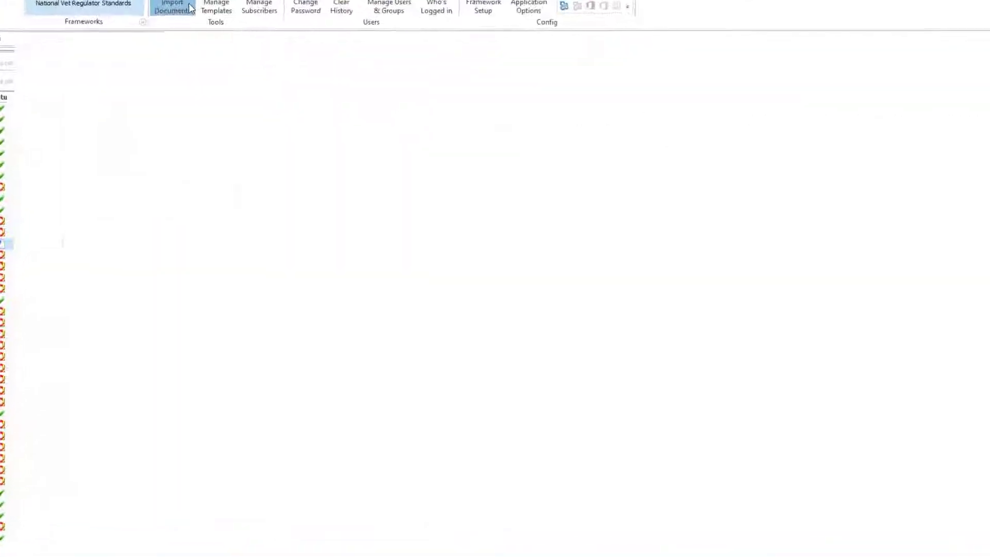
left_click(258, 146)
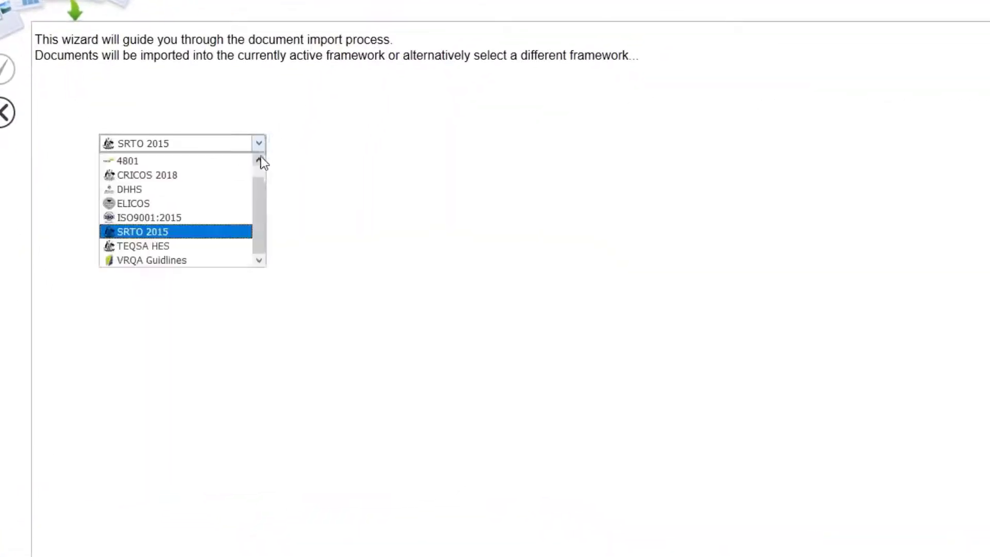
left_click_drag(259, 193, 258, 174)
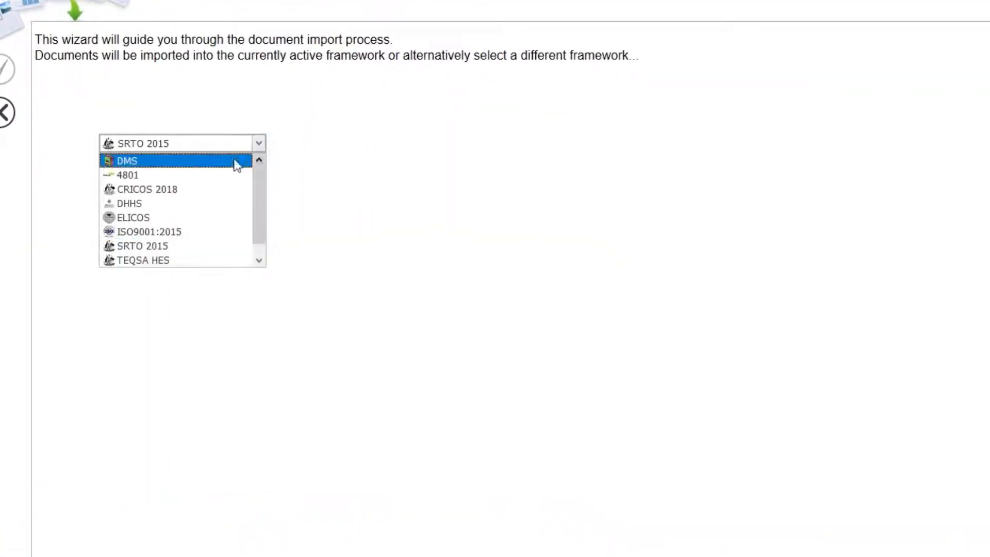
left_click(198, 156)
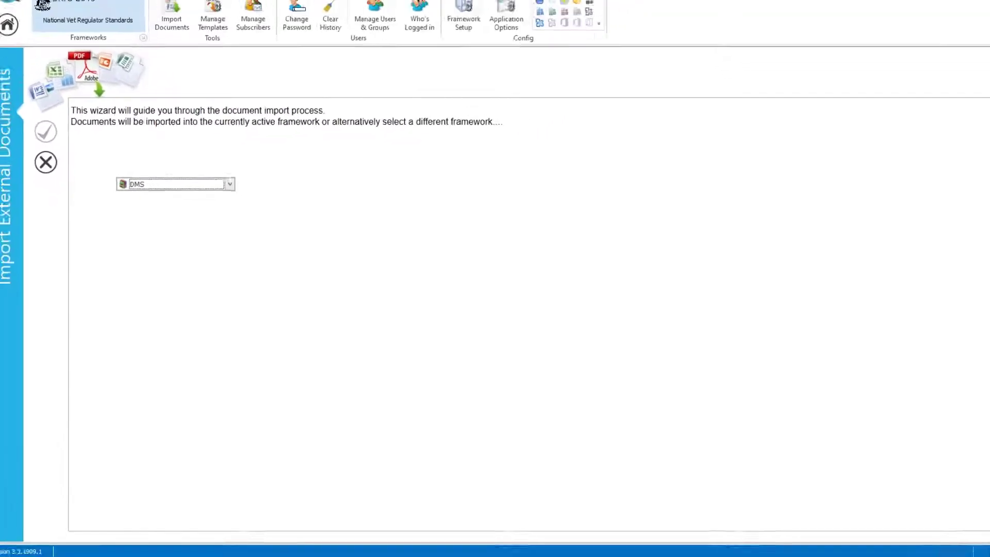
Add Imported Document to the files for the DMS import and continue to its details
left_click(962, 495)
double_click(454, 219)
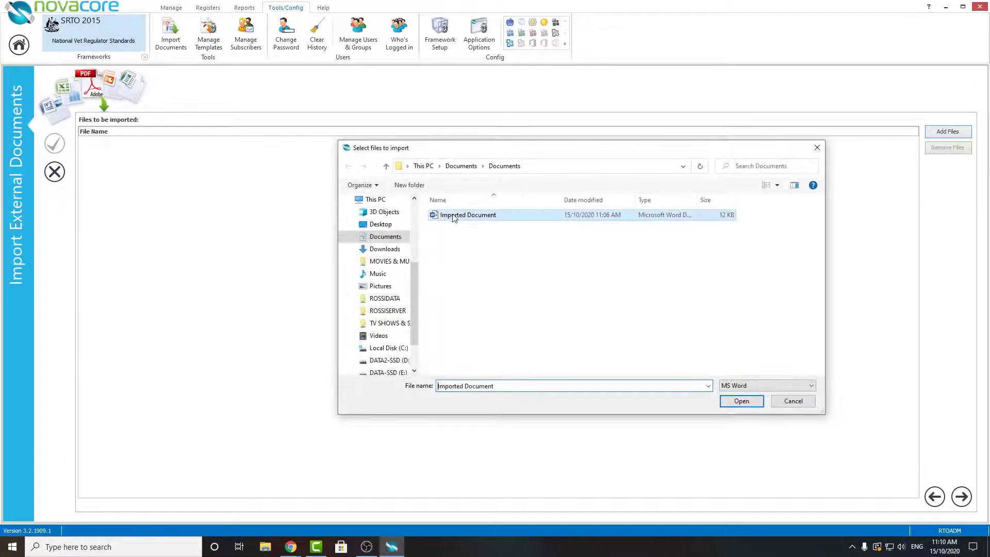
left_click(961, 496)
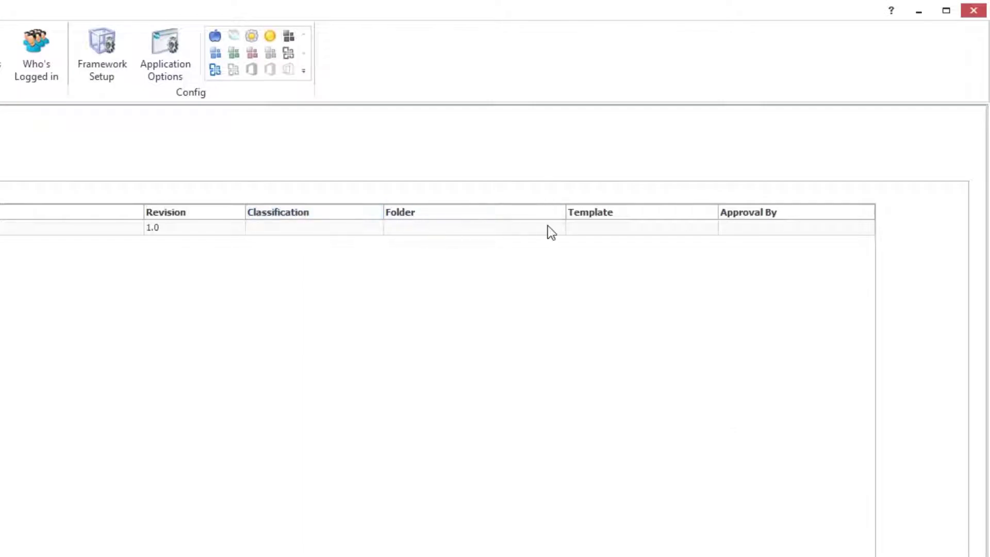
Browse the DMS folders available for the document, expanding Archives to view its subfolders
left_click(553, 225)
mouse_move(583, 262)
left_mouse_down()
mouse_move(601, 365)
mouse_move(586, 254)
left_mouse_up()
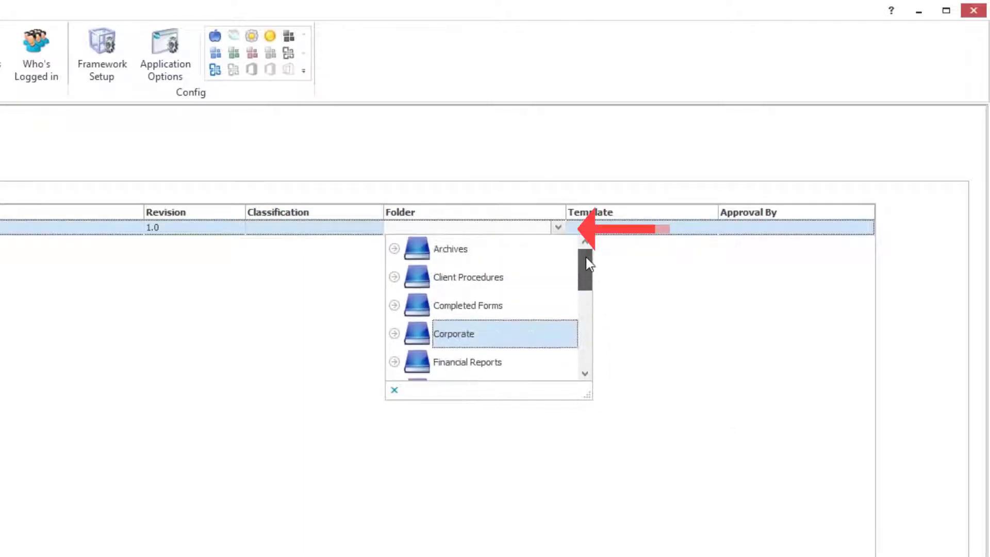
left_click(395, 253)
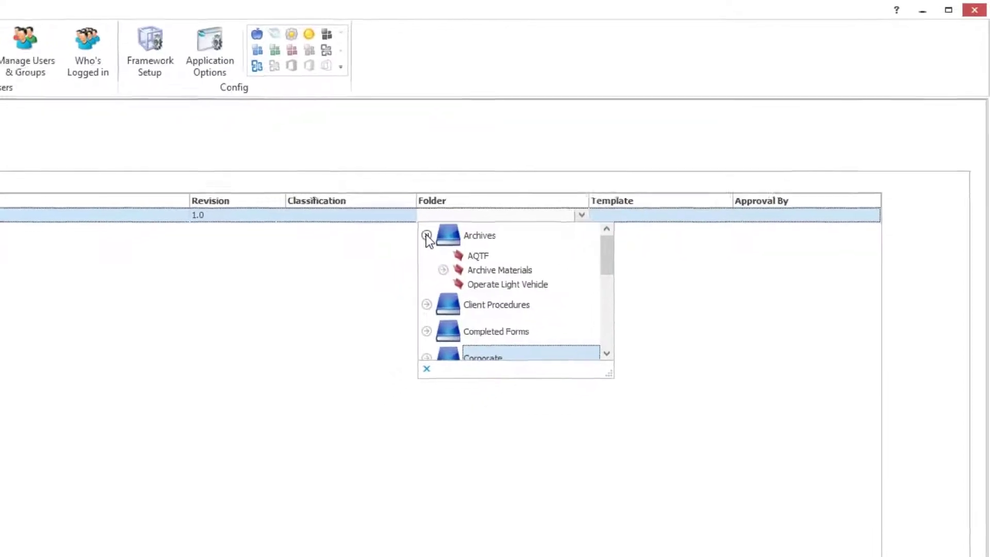
left_click(609, 192)
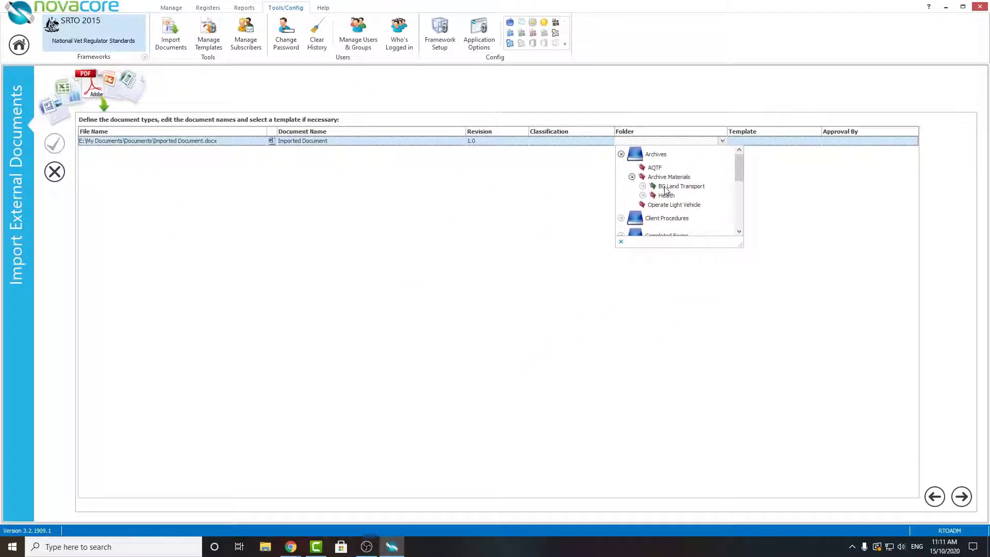
left_click(666, 178)
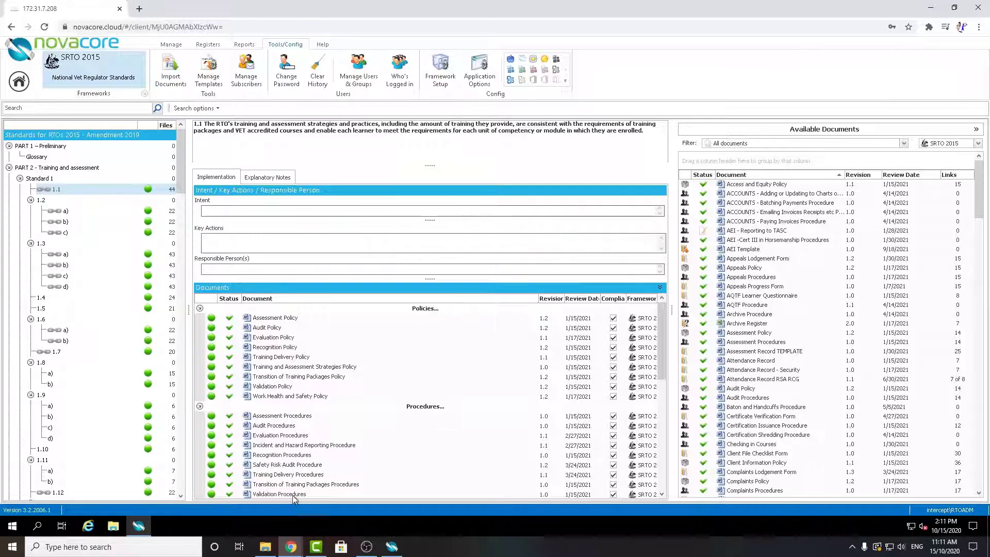
Switch to File Explorer and transfer Imported Document from the Documents folder into the NovaCore cloud session in the browser
left_click(264, 547)
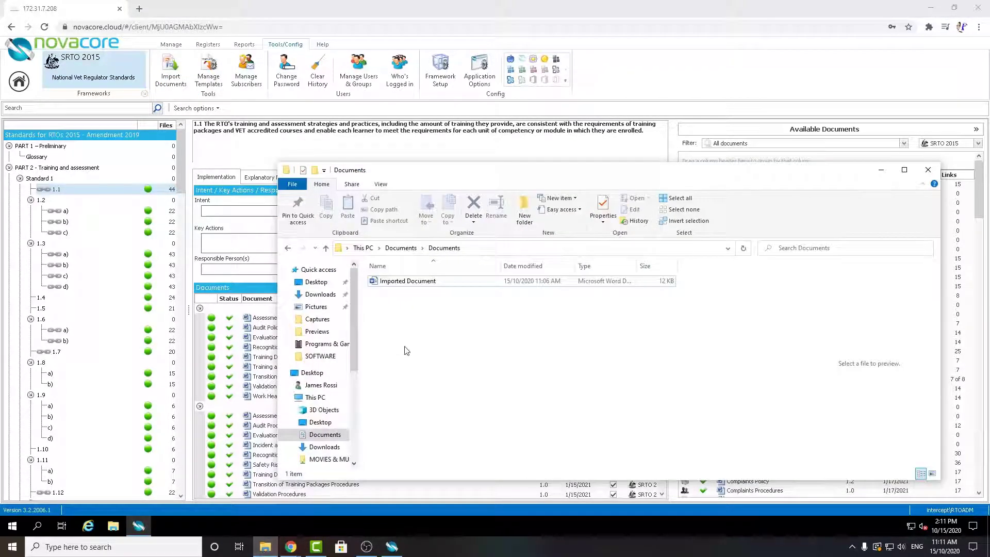
left_click_drag(528, 179, 580, 84)
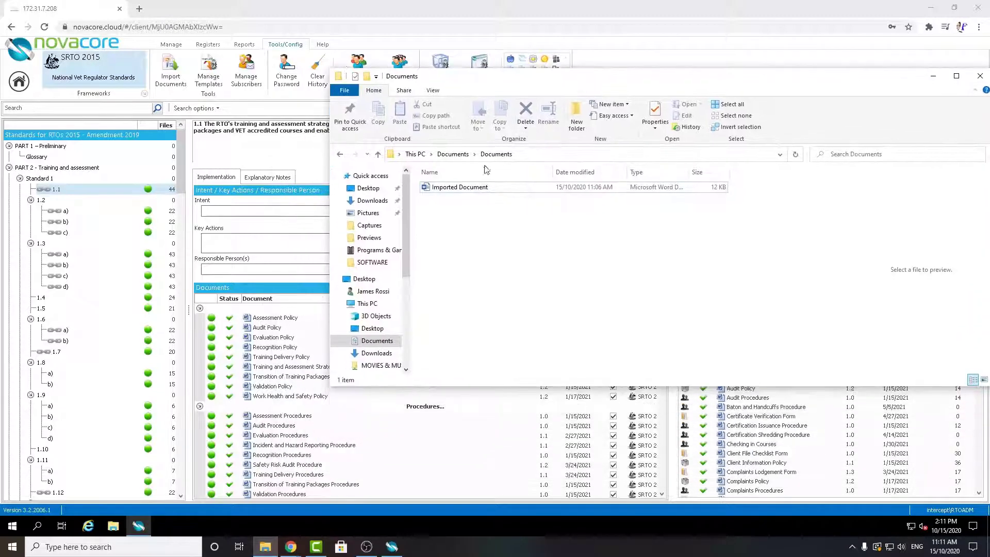
left_click(462, 188)
left_click_drag(602, 76, 629, 72)
left_click_drag(490, 186, 243, 225)
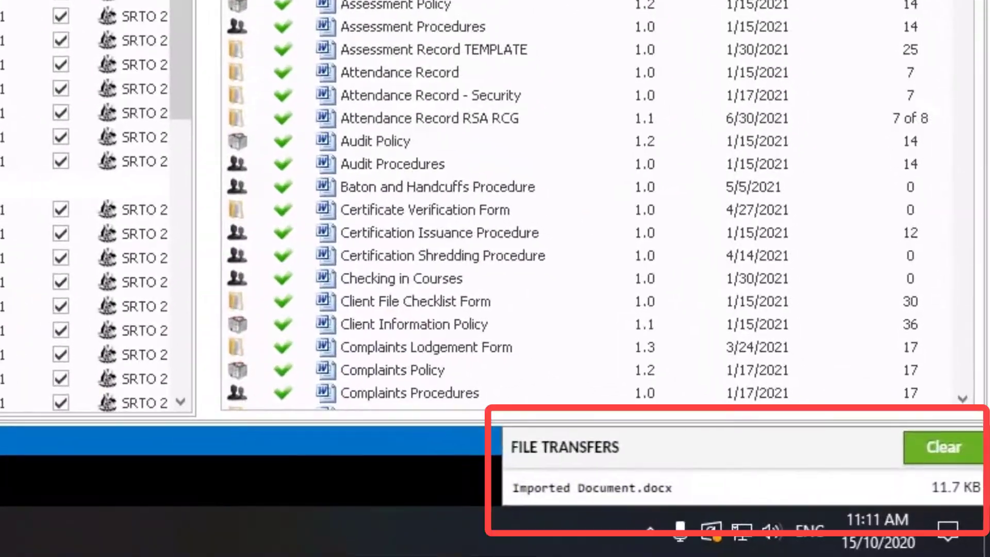